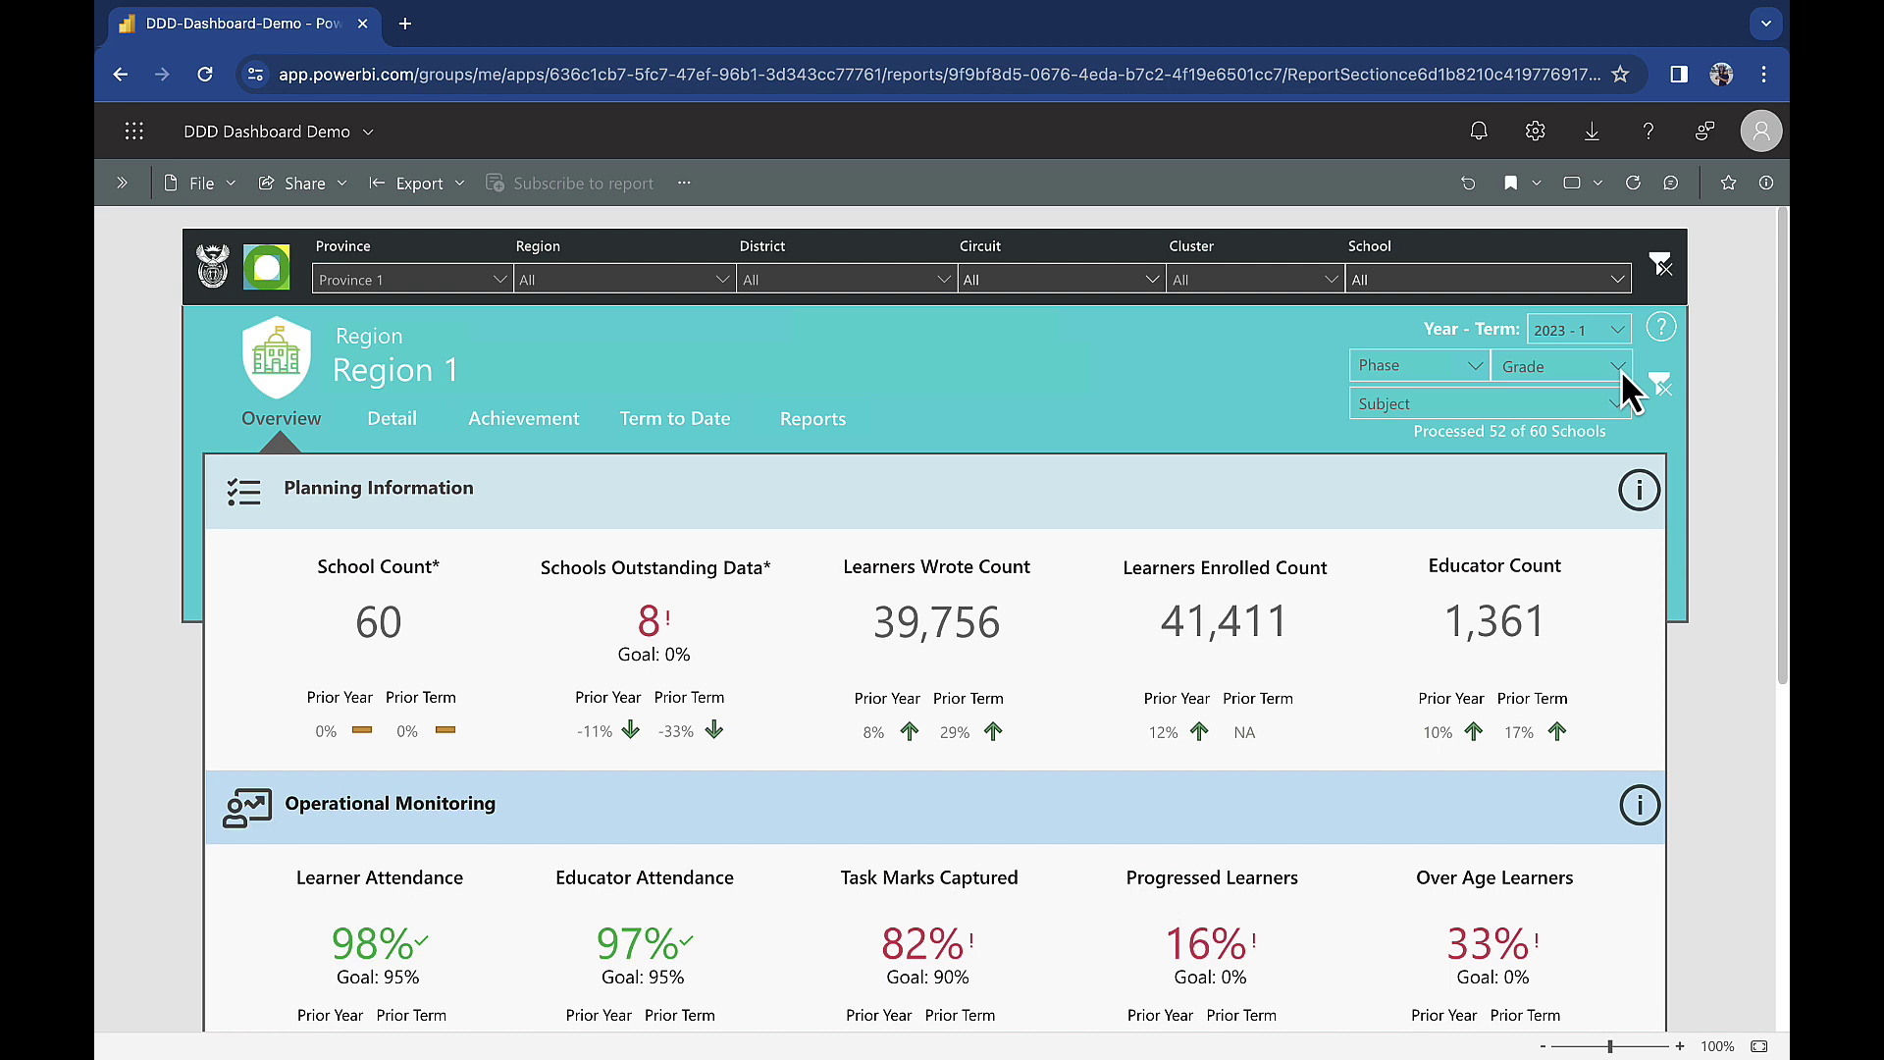
- Filter the Grade slicer to Grade 10 and Grade 11, showing 26 schools and 9,436 learners
left_click(1621, 369)
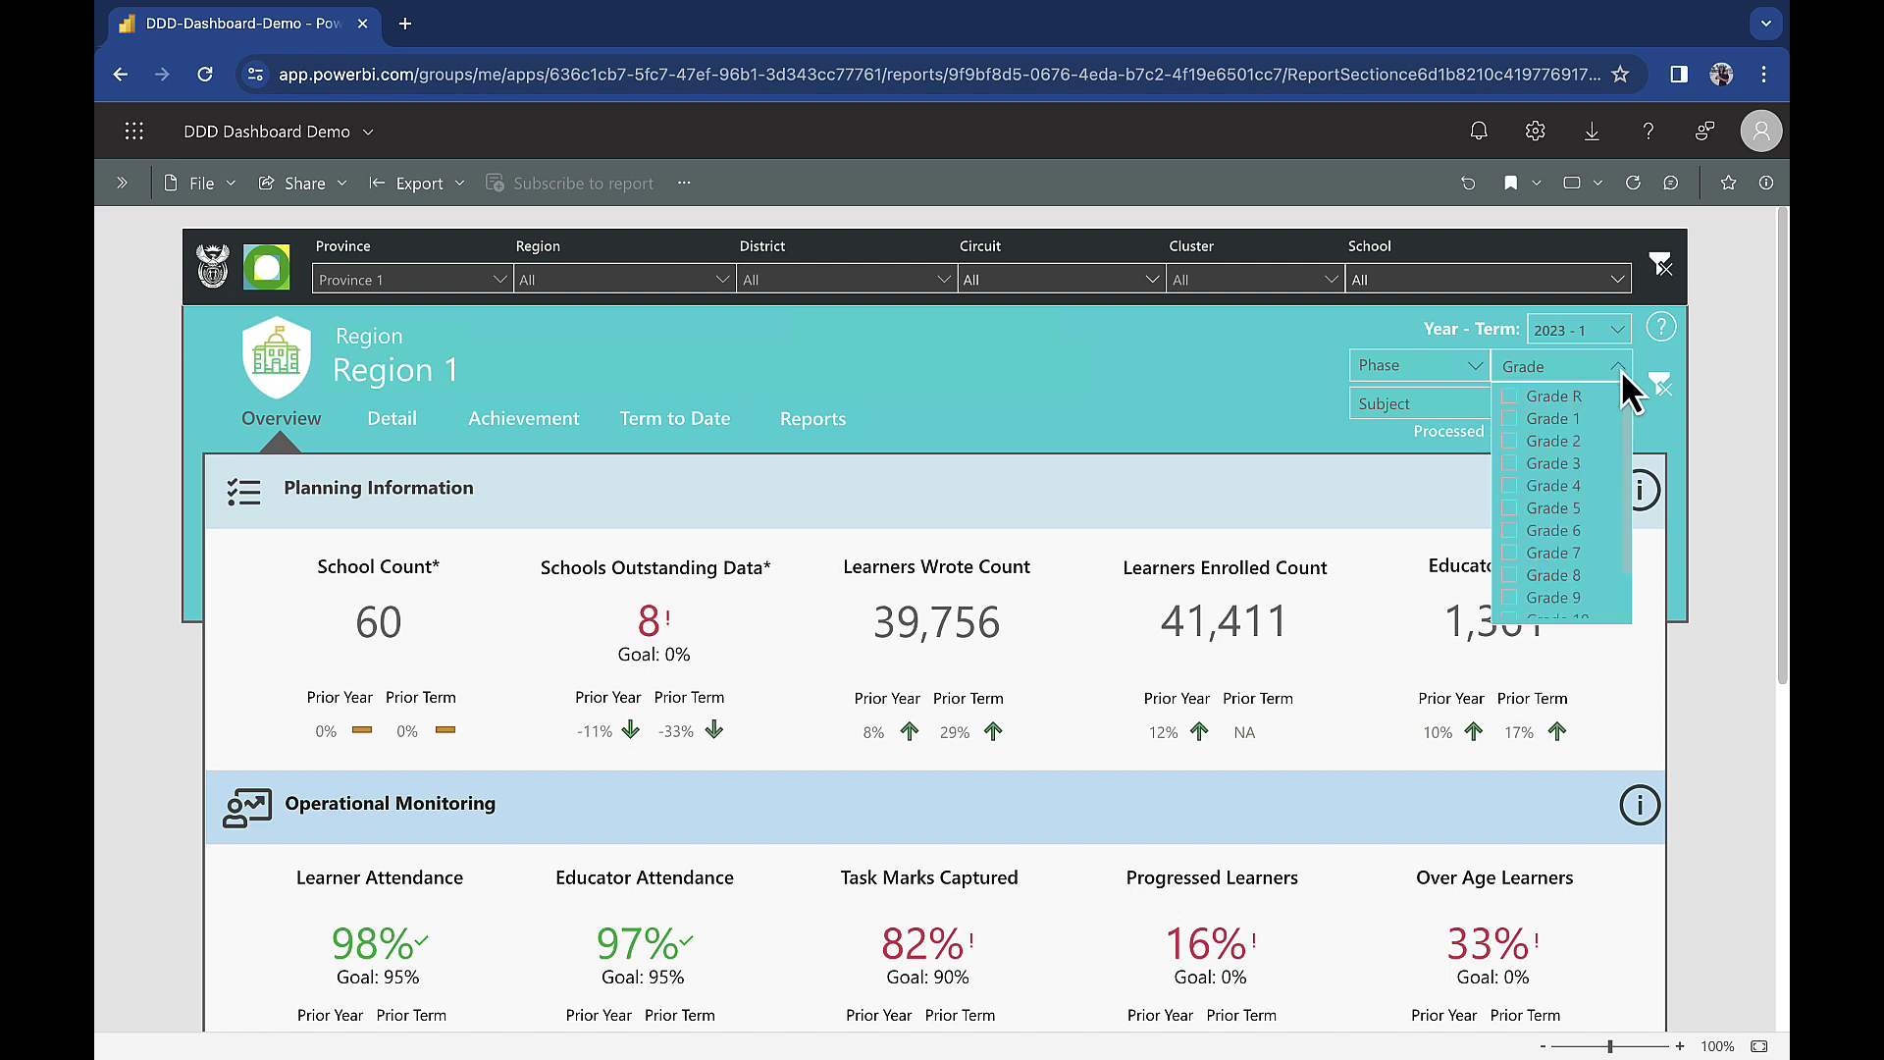
scroll(1560, 486, "down", 3)
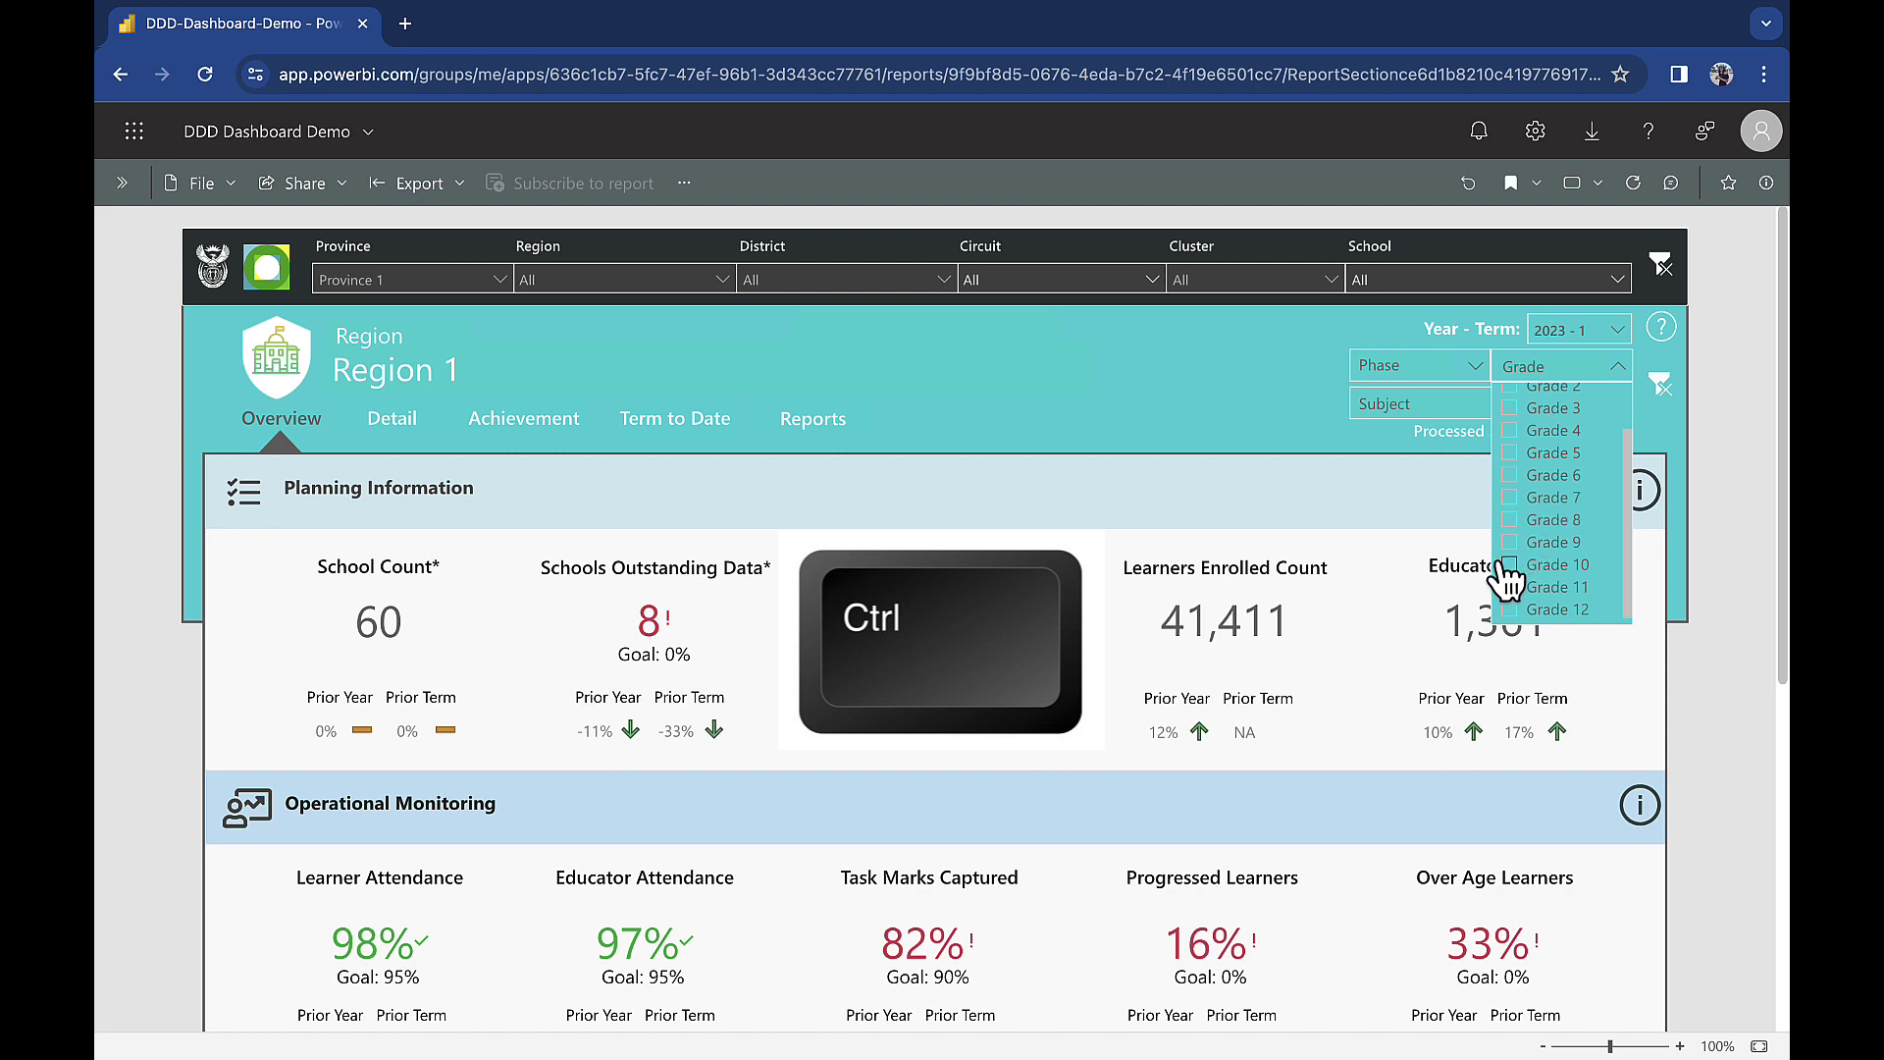
left_click(1507, 565, "ctrl")
left_click(1510, 587, "ctrl")
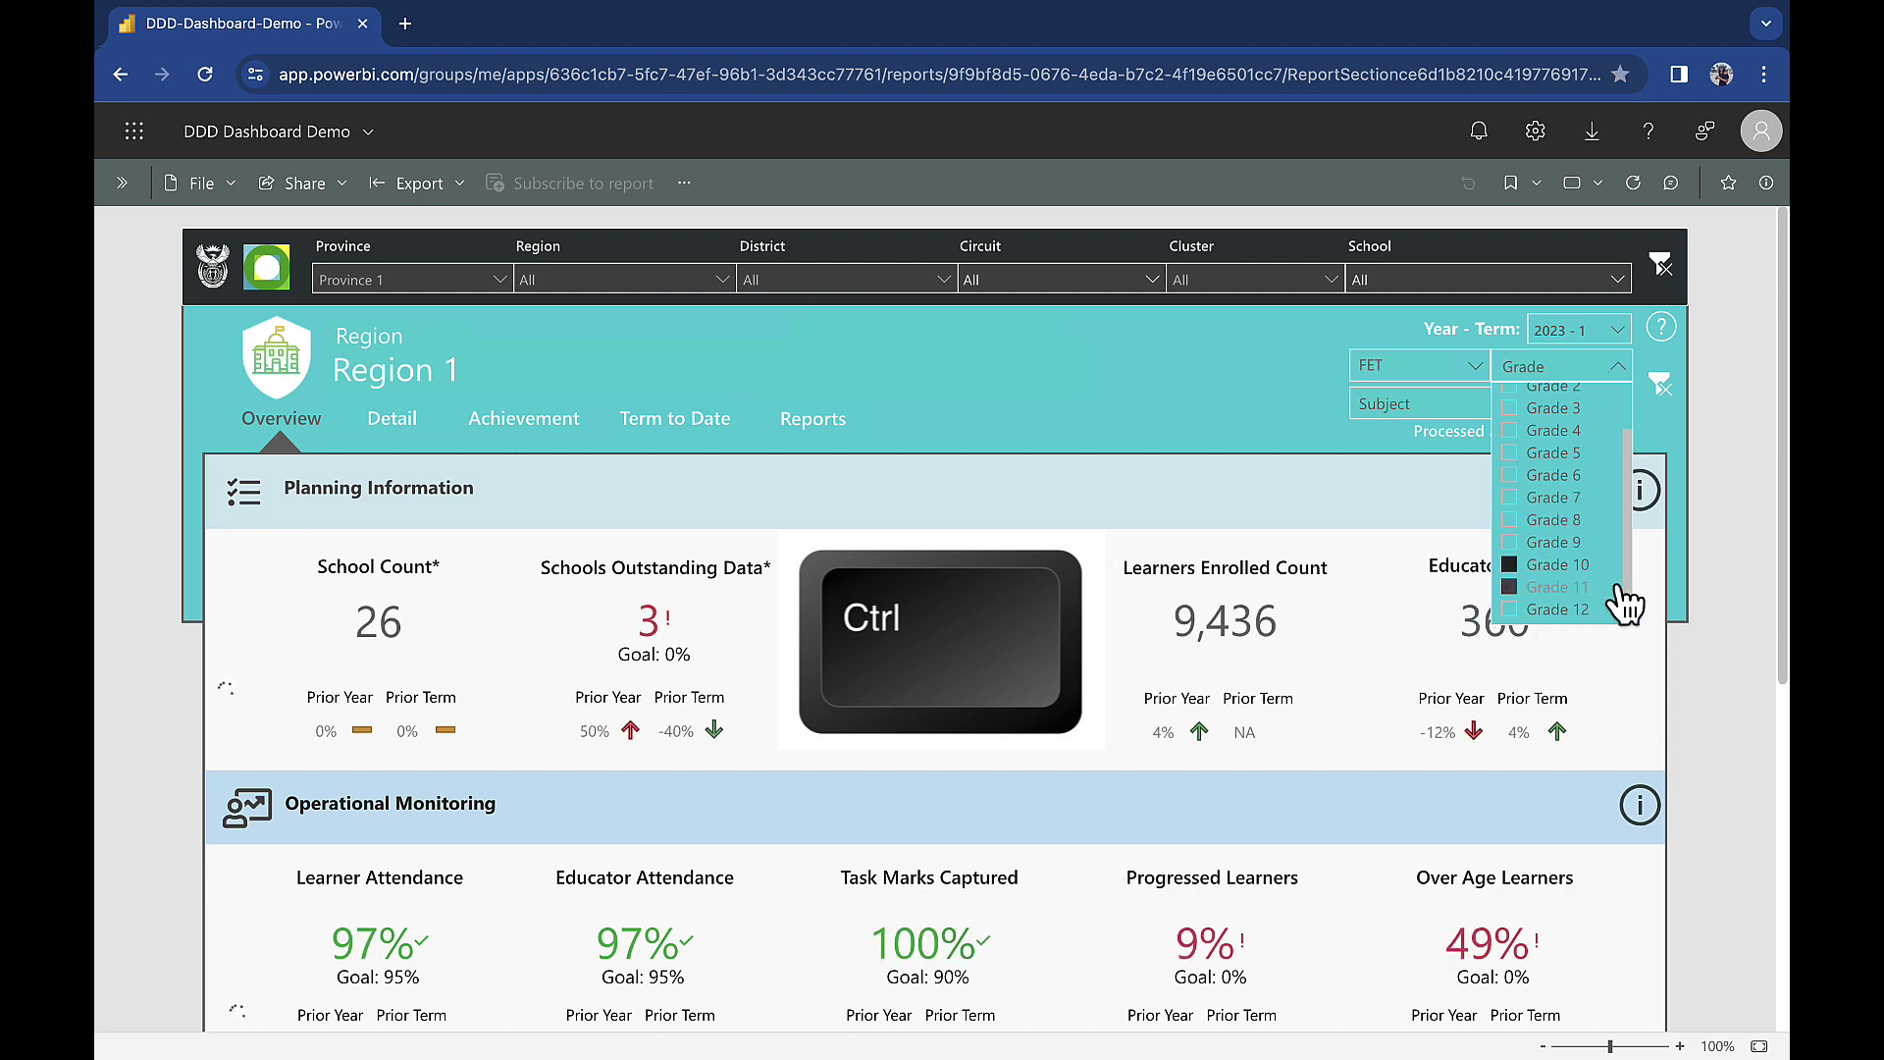
left_click(1510, 610, "ctrl")
left_click(1718, 481)
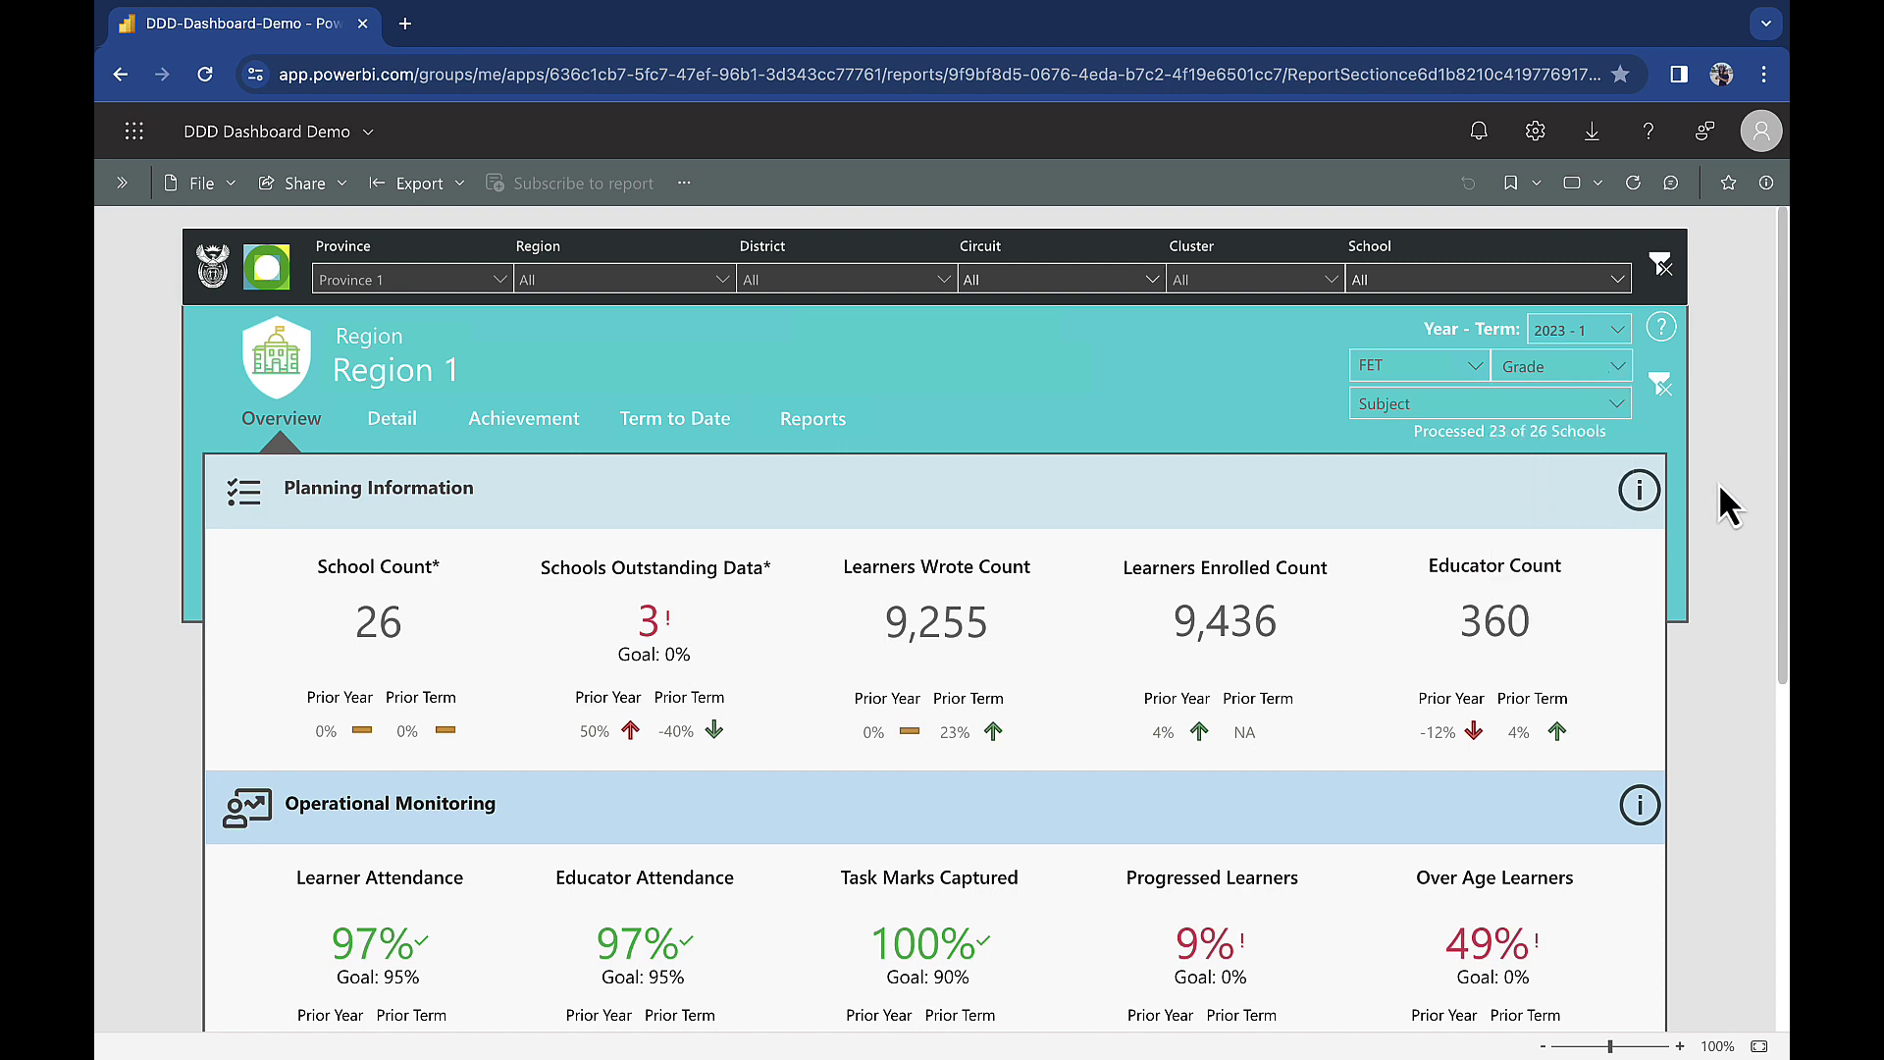
- Filter the Subject slicer to Mathematics and Physical Sciences, then view the Achievement report
left_click(1619, 404)
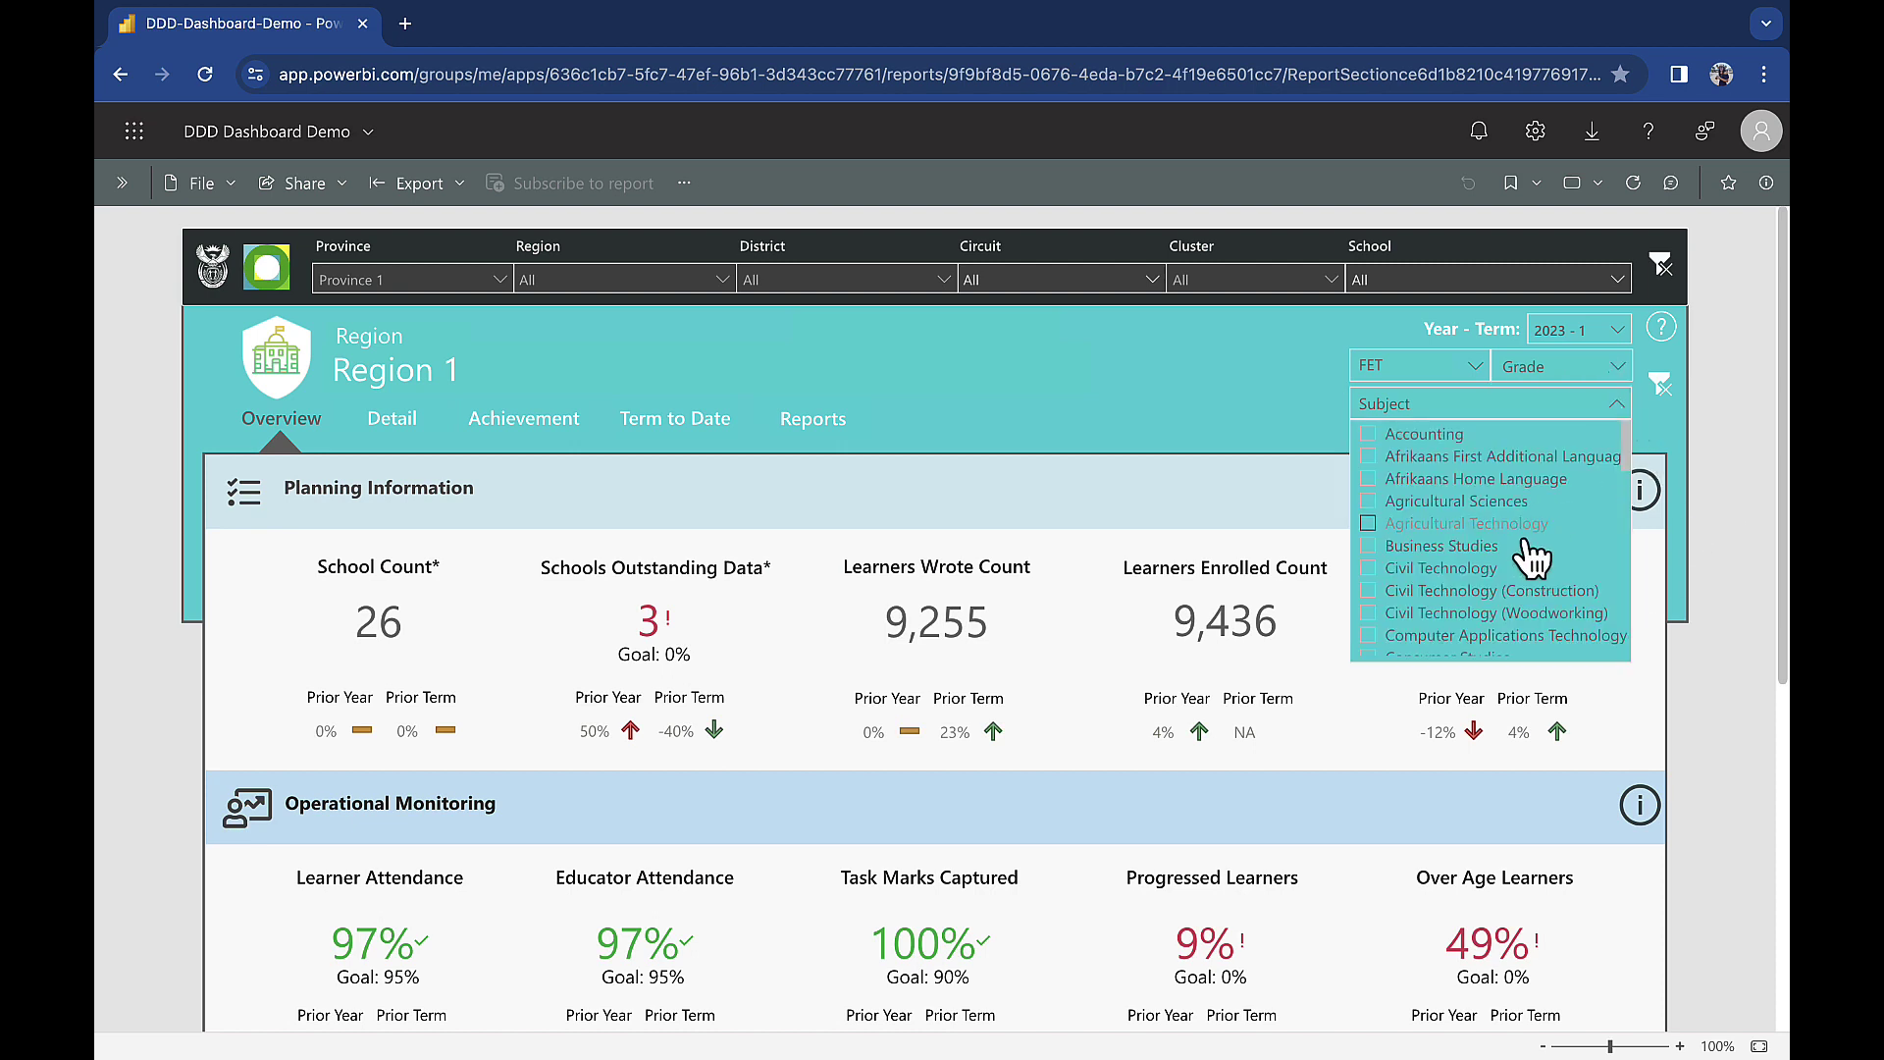
scroll(1517, 544, "down", 5)
scroll(1531, 557, "down", 3)
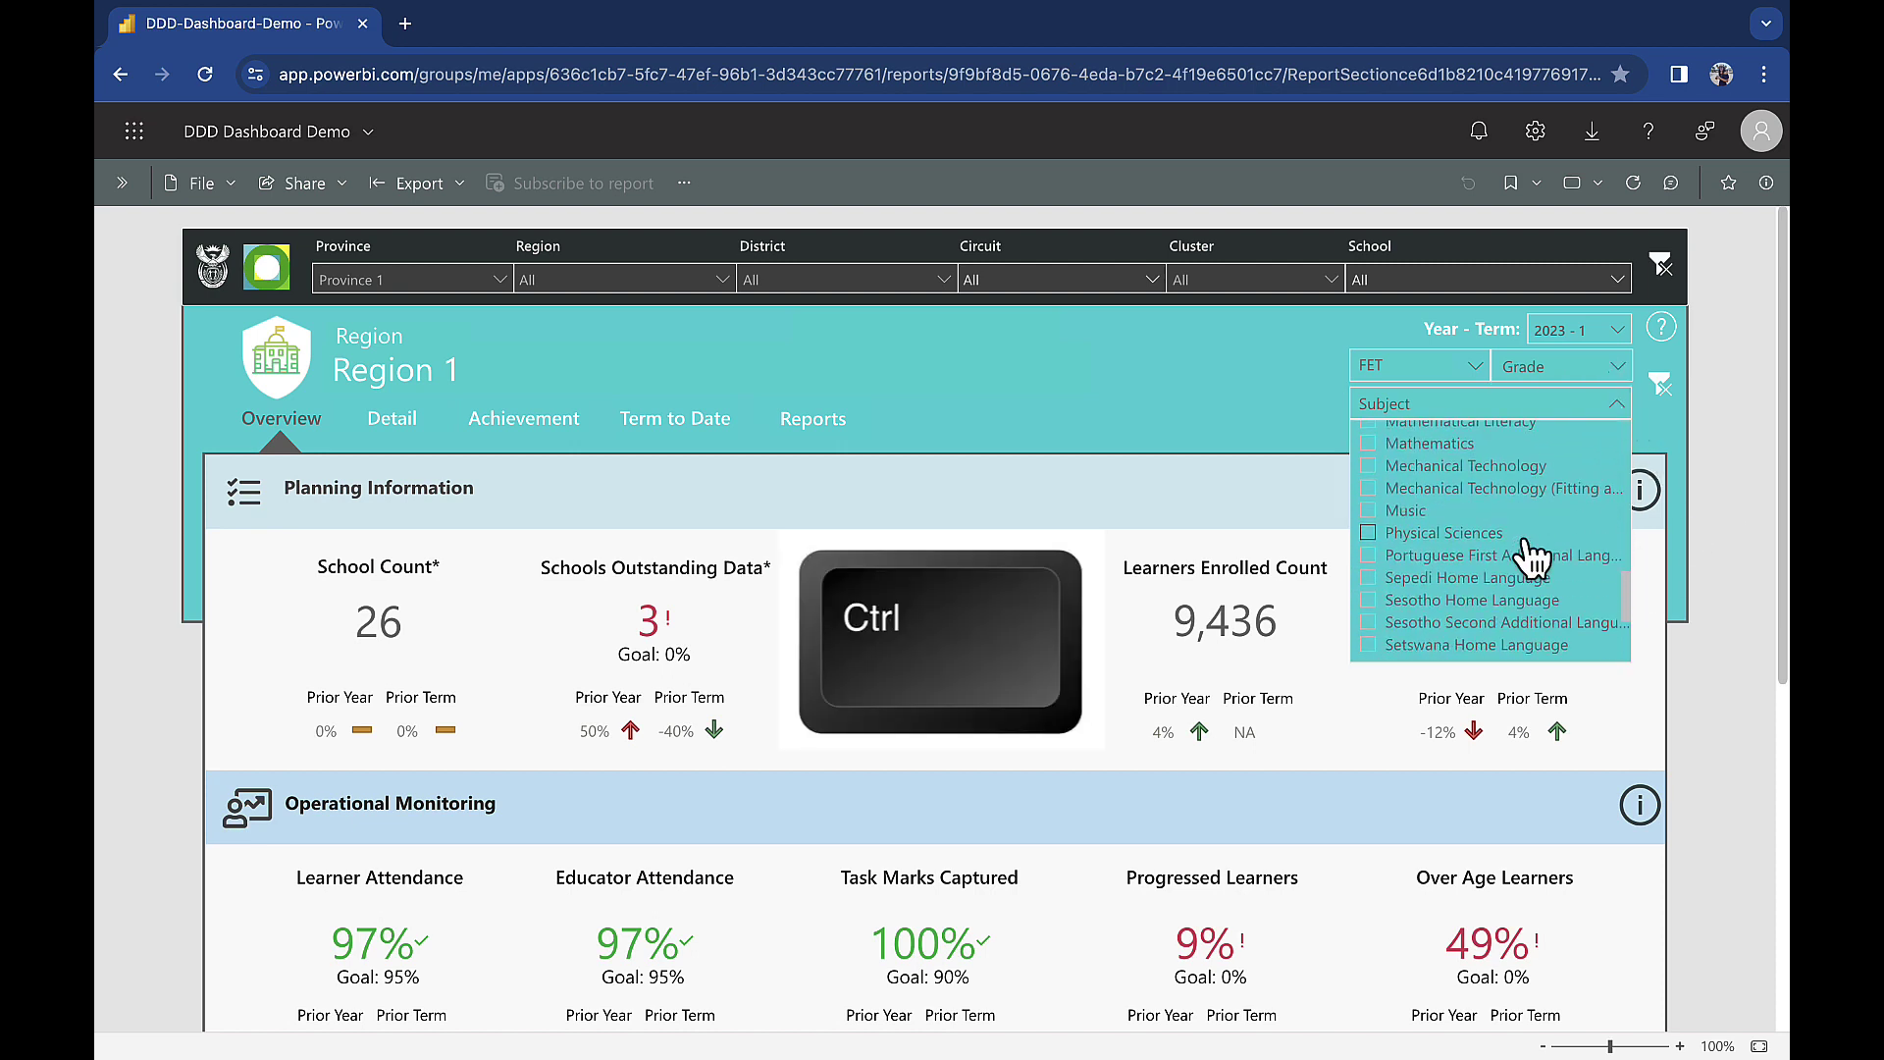
left_click(1368, 443, "ctrl")
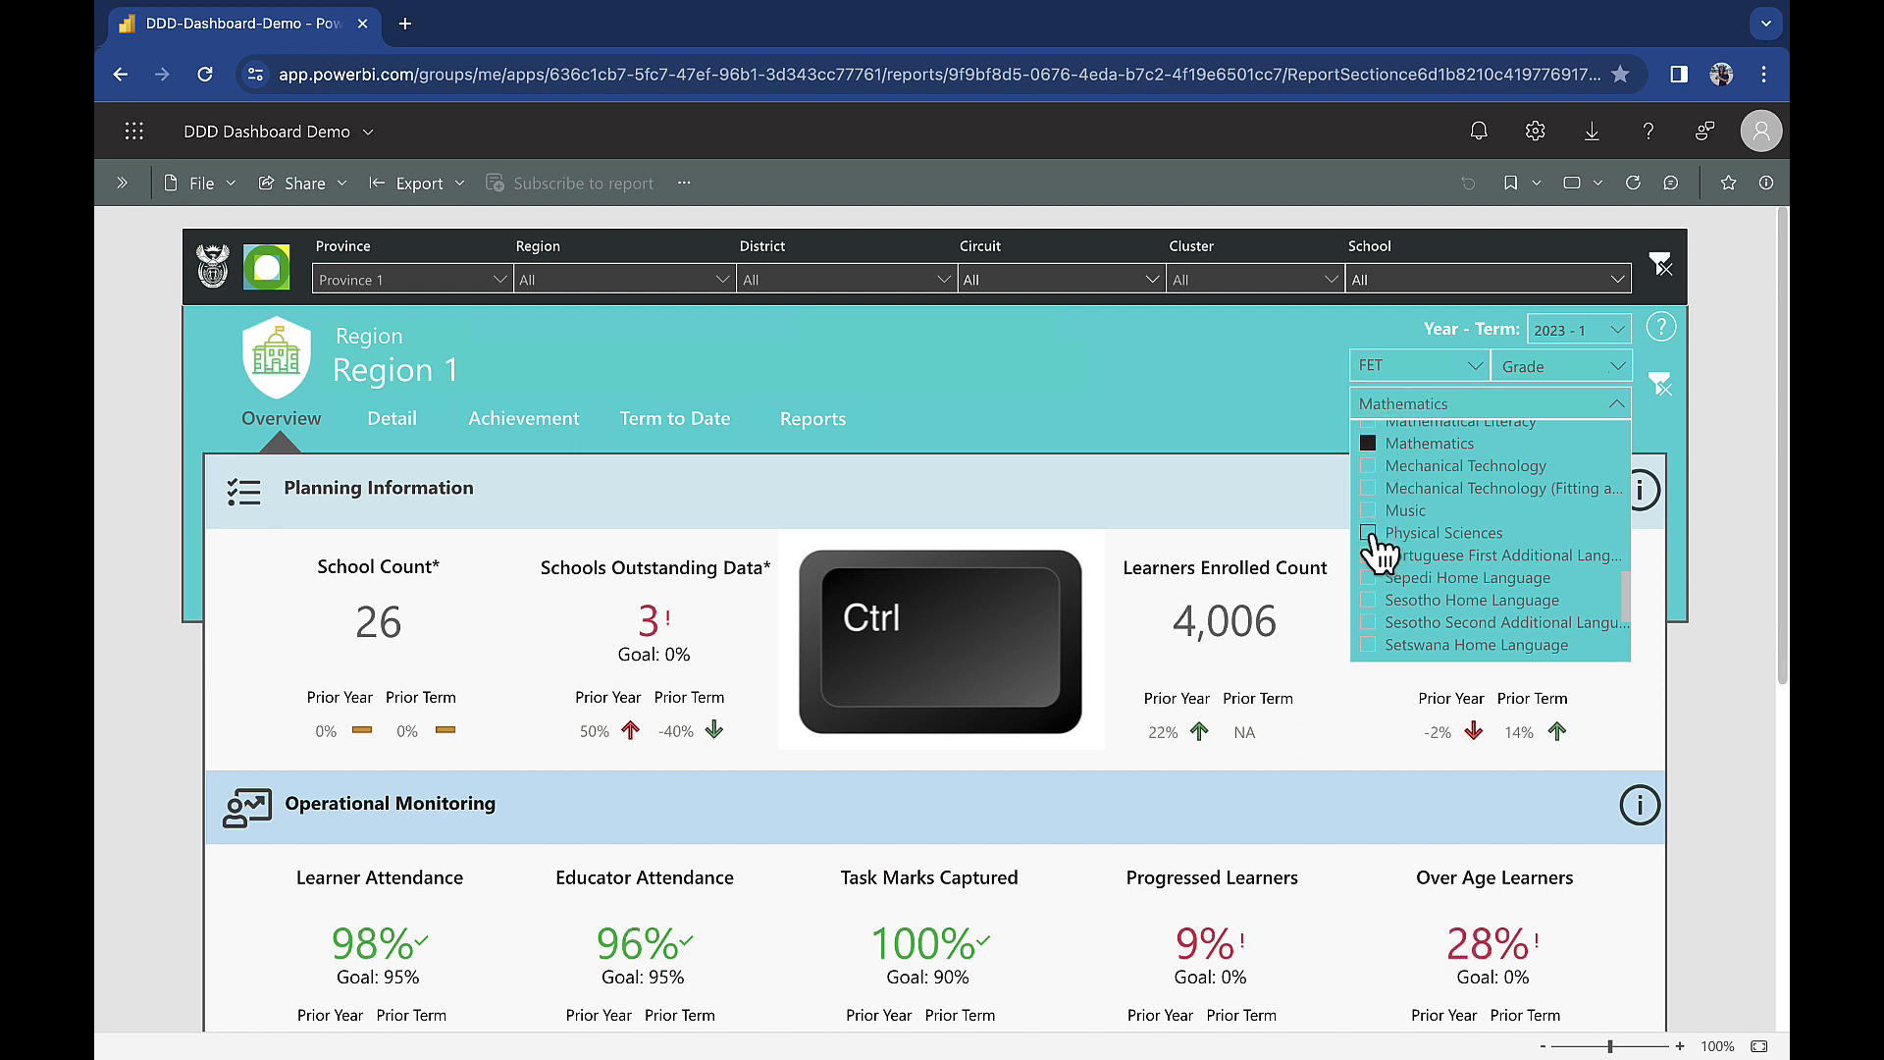
left_click(1368, 532, "ctrl")
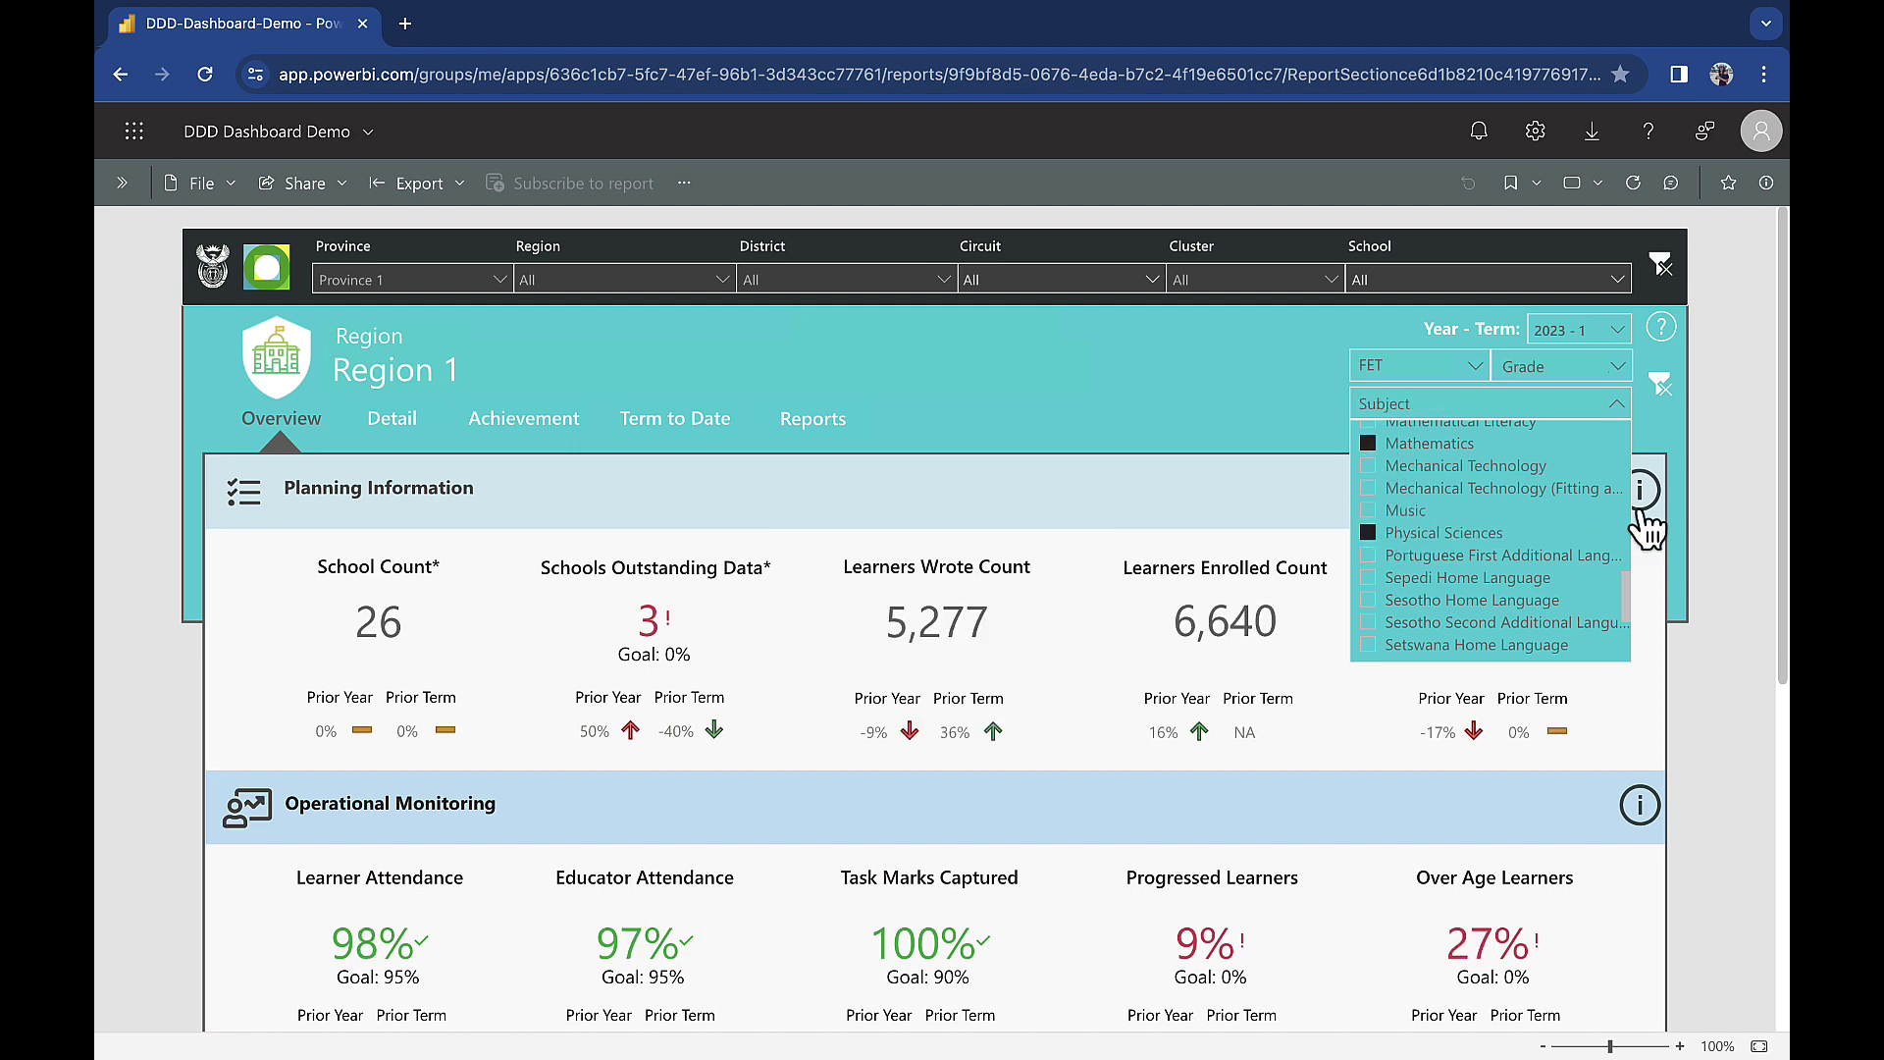
left_click(1745, 551)
scroll(1270, 943, "down", 2)
scroll(1270, 943, "down", 2)
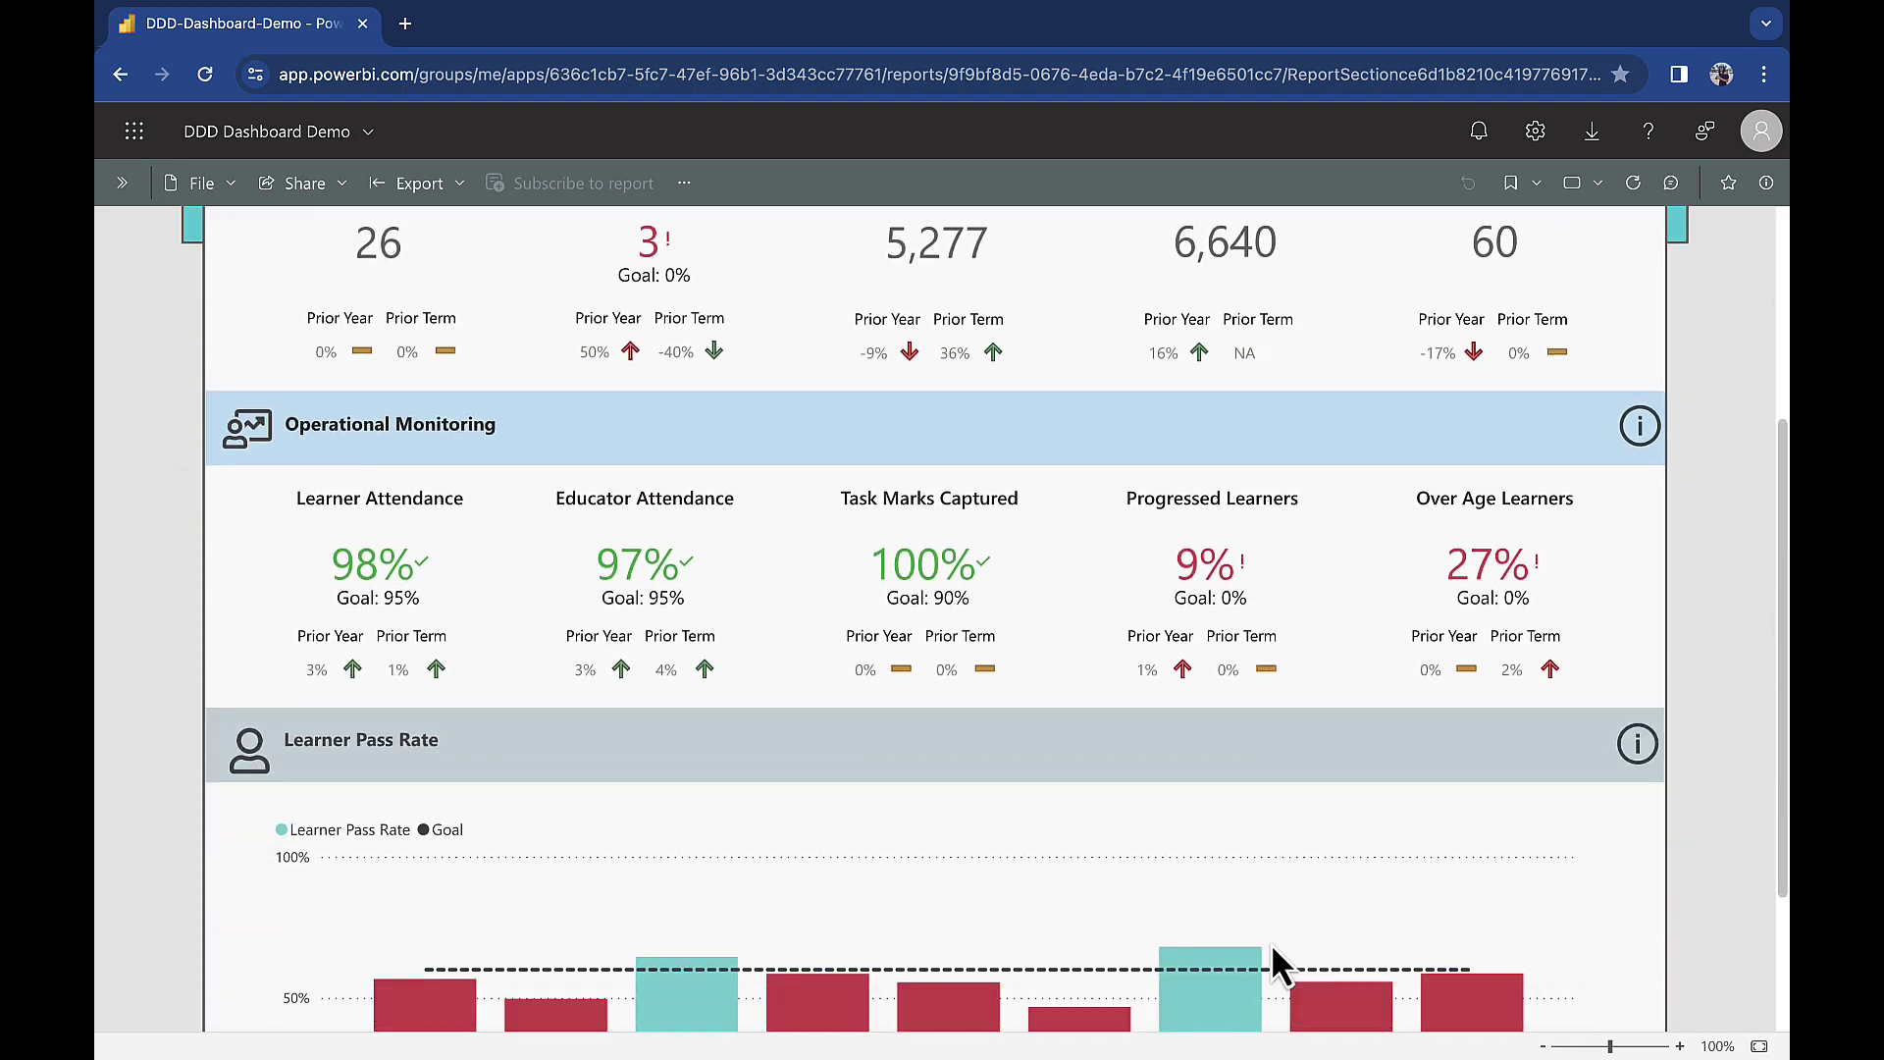
scroll(1270, 943, "down", 2)
scroll(1270, 944, "up", 3)
scroll(1270, 943, "up", 3)
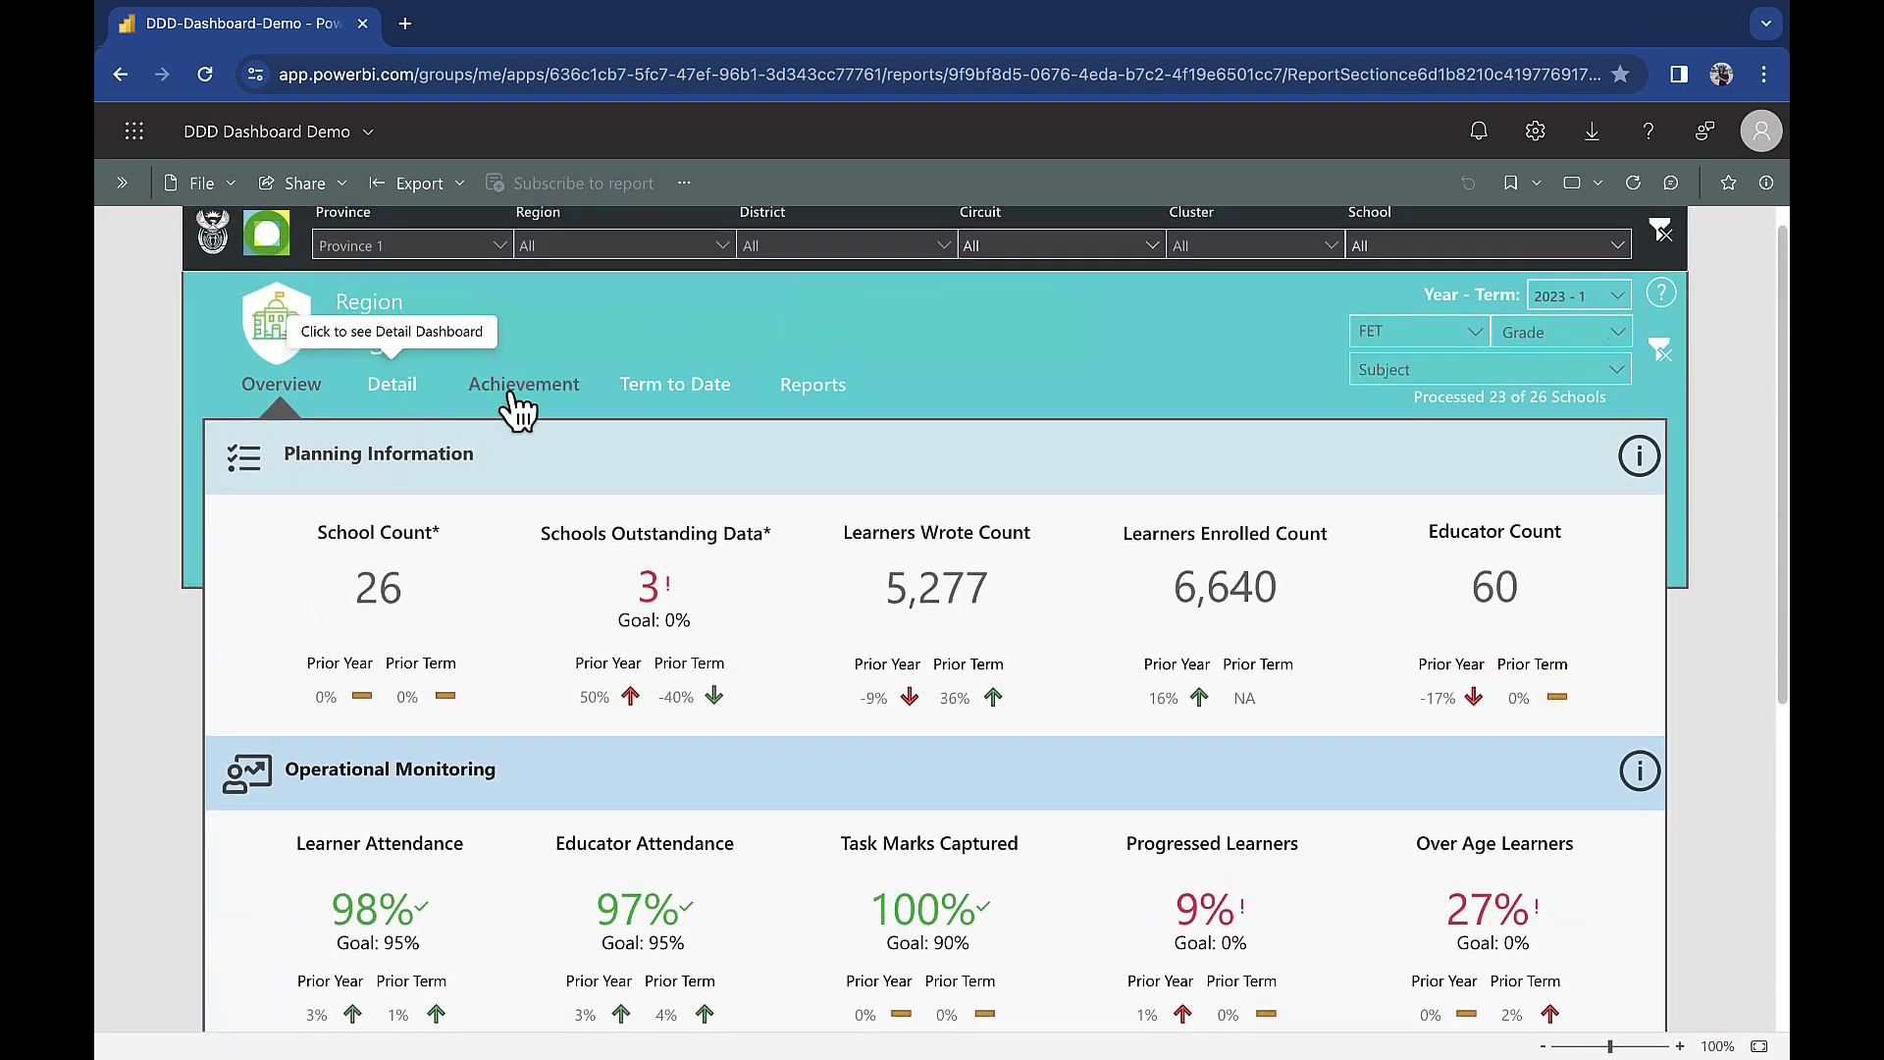
left_click(486, 430)
scroll(549, 838, "down", 2)
scroll(549, 838, "down", 2)
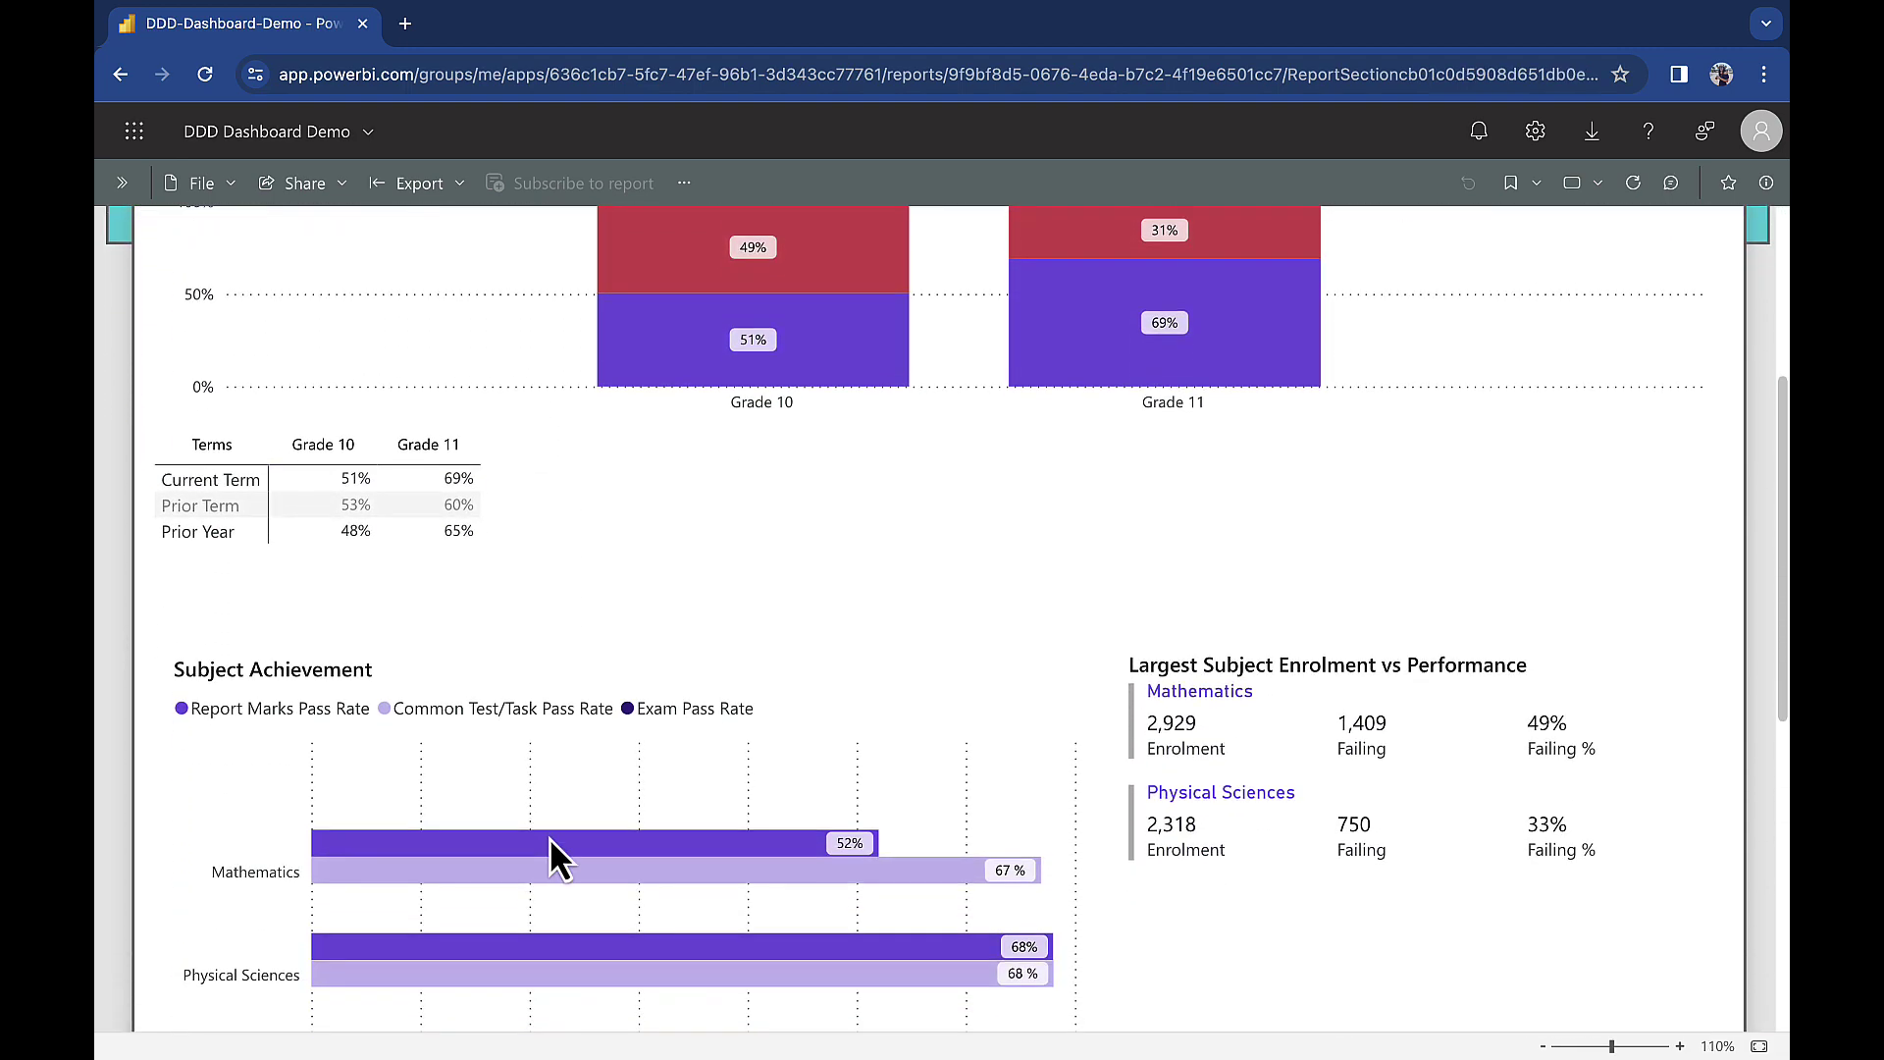